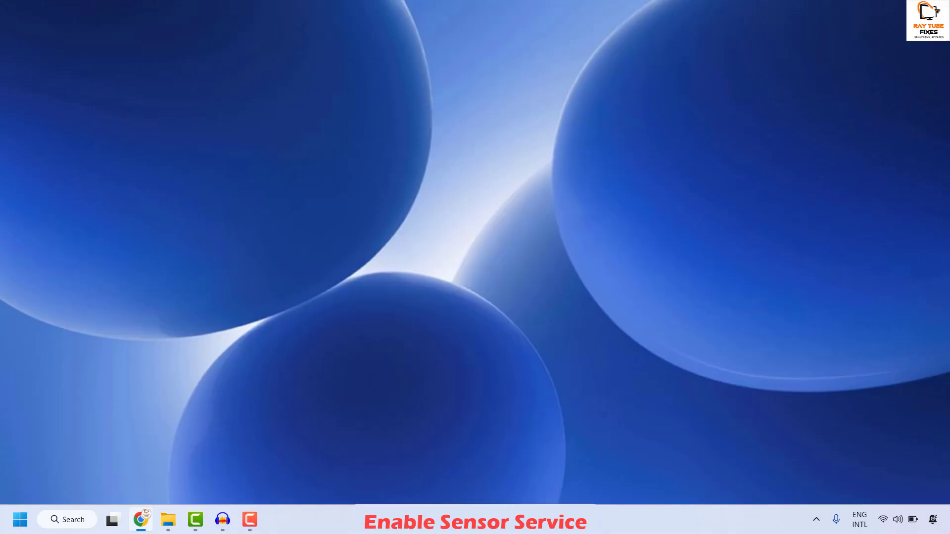
Run services.msc and type 'sen' to jump the list to Sensor Data Service
{"action": "left_click", "coordinate": [20, 525]}
{"action": "right_click", "coordinate": [20, 524]}
{"action": "left_click", "coordinate": [31, 445]}
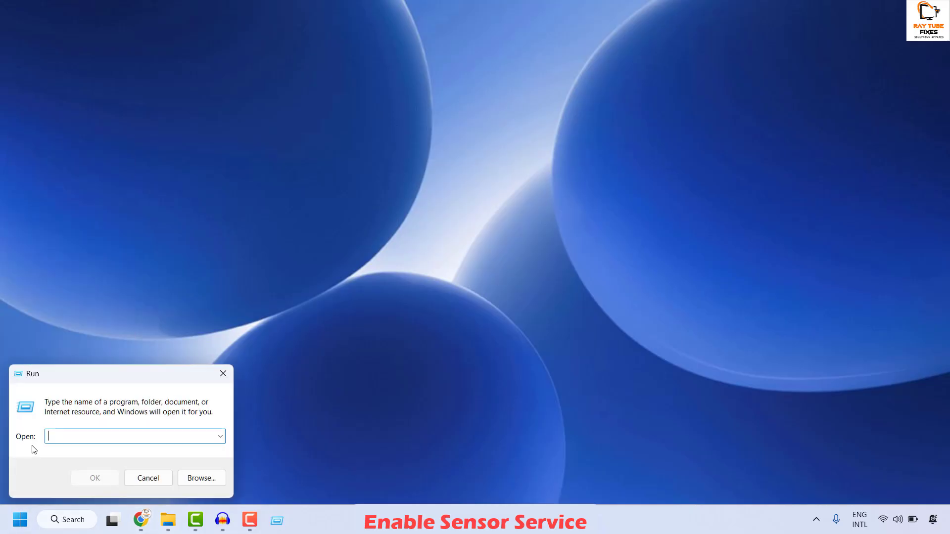
{"action": "type", "text": "serv"}
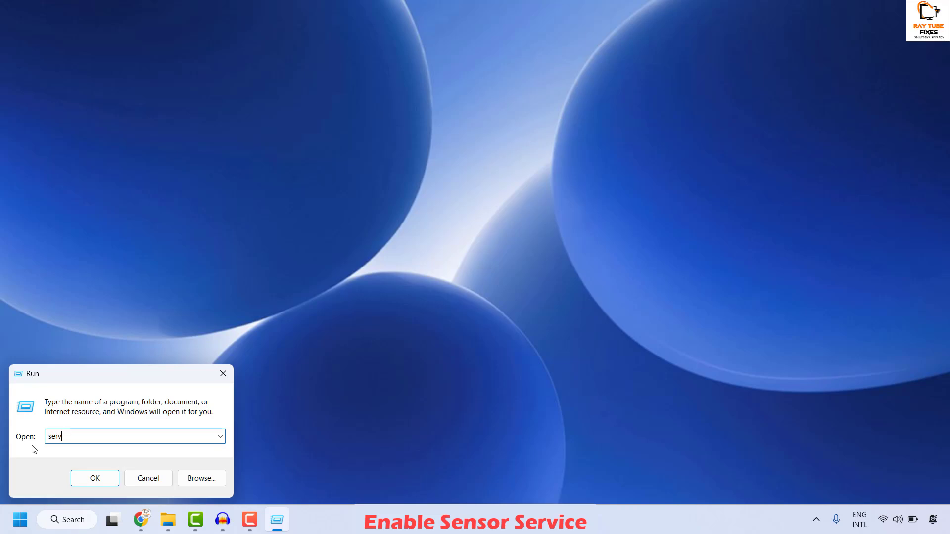
{"action": "type", "text": "ices.msc"}
{"action": "left_click", "coordinate": [105, 473]}
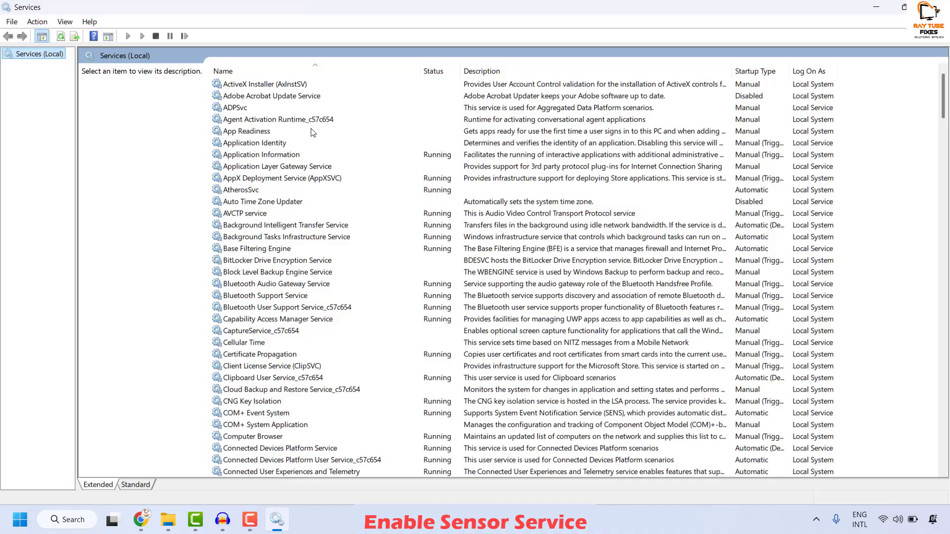
{"action": "left_click", "coordinate": [257, 182]}
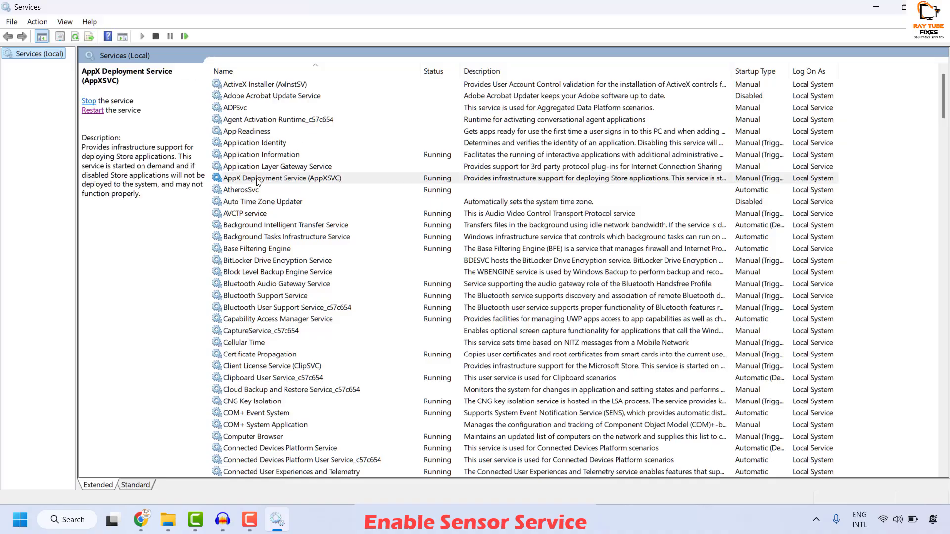
{"action": "type", "text": "sen"}
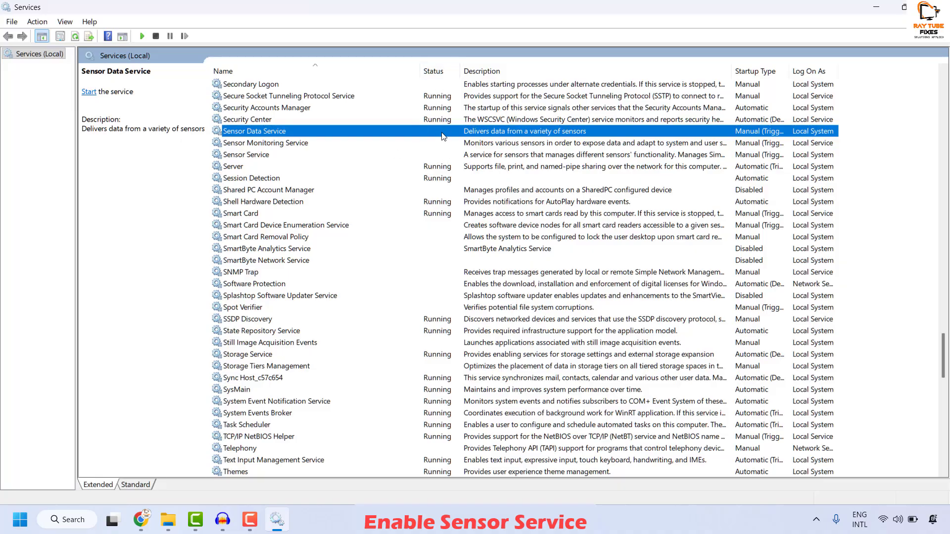
Set Sensor Data Service startup type to Automatic, start it, and close Services
{"action": "right_click", "coordinate": [305, 136]}
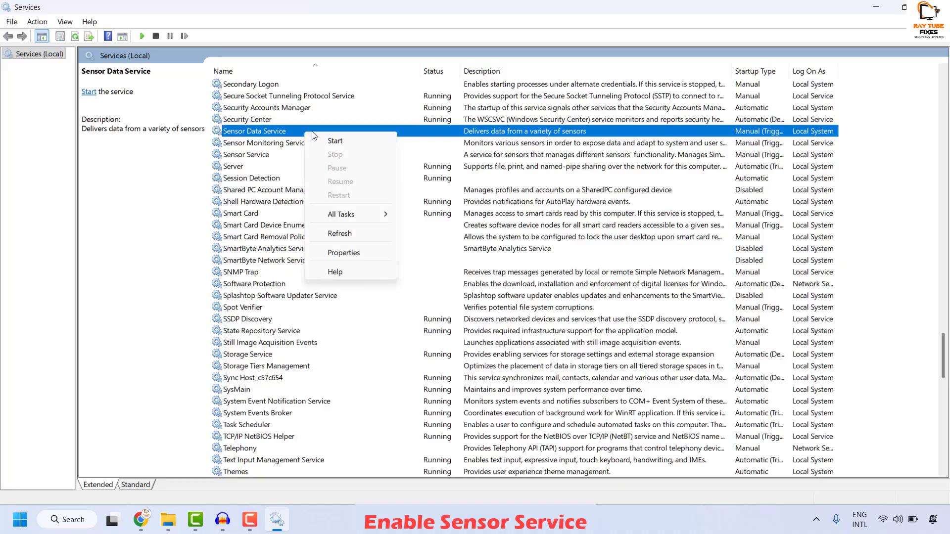
{"action": "left_click", "coordinate": [340, 251]}
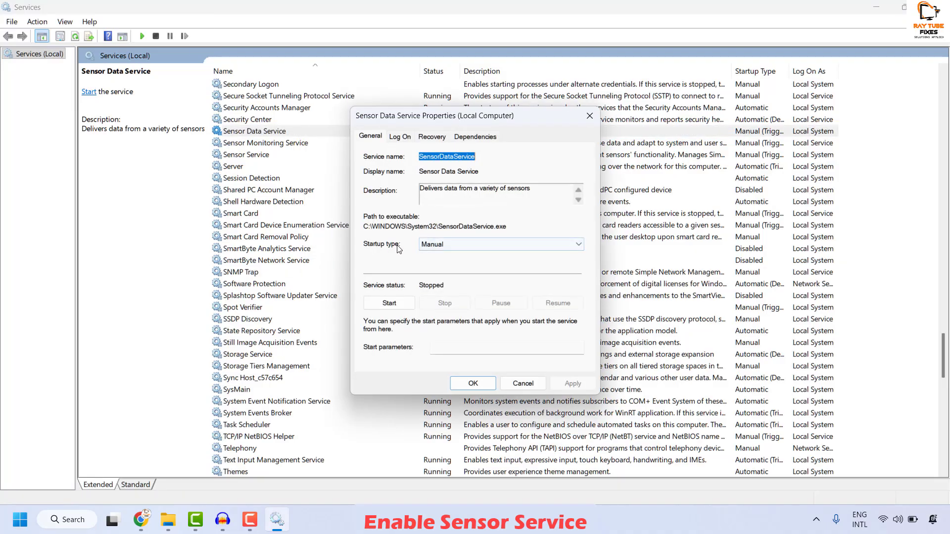
{"action": "left_click", "coordinate": [441, 243]}
{"action": "left_click", "coordinate": [445, 264]}
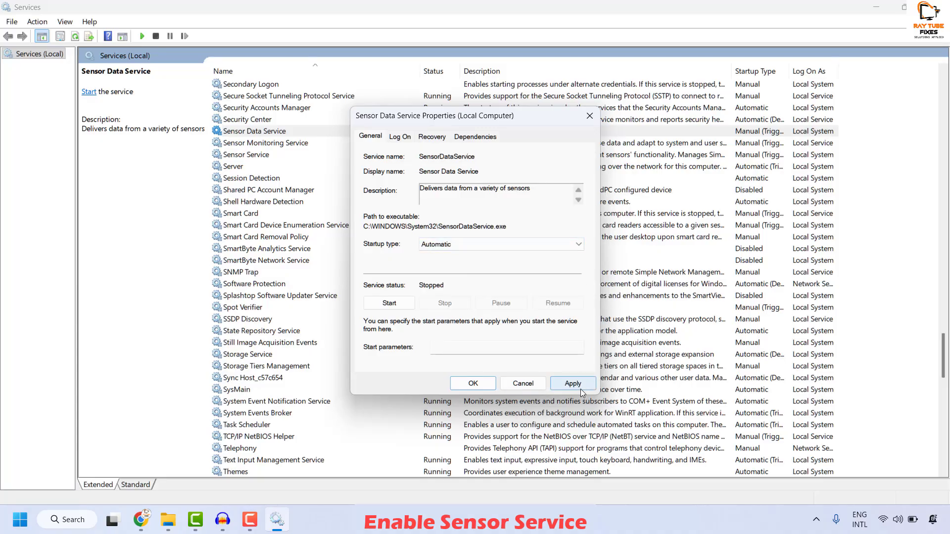
{"action": "left_click", "coordinate": [581, 389]}
{"action": "left_click", "coordinate": [392, 304]}
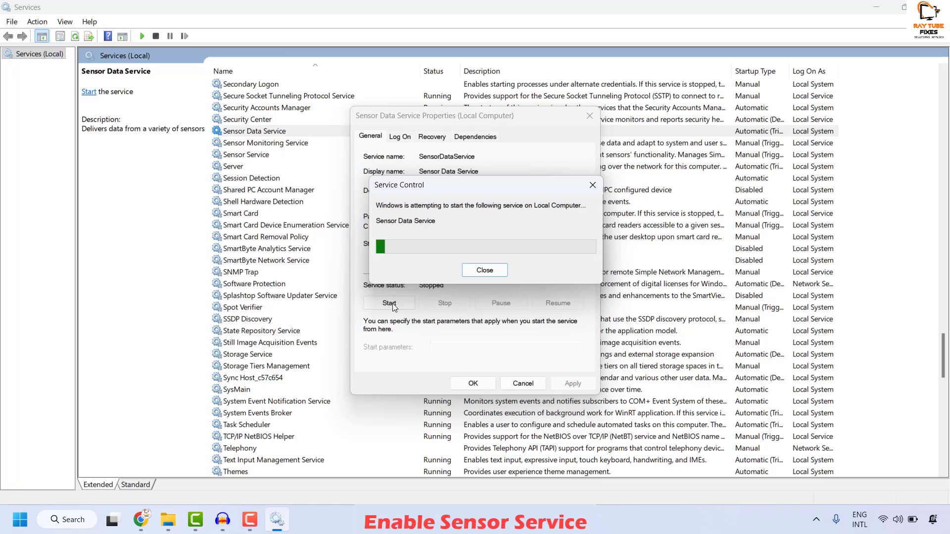
{"action": "left_click", "coordinate": [480, 385]}
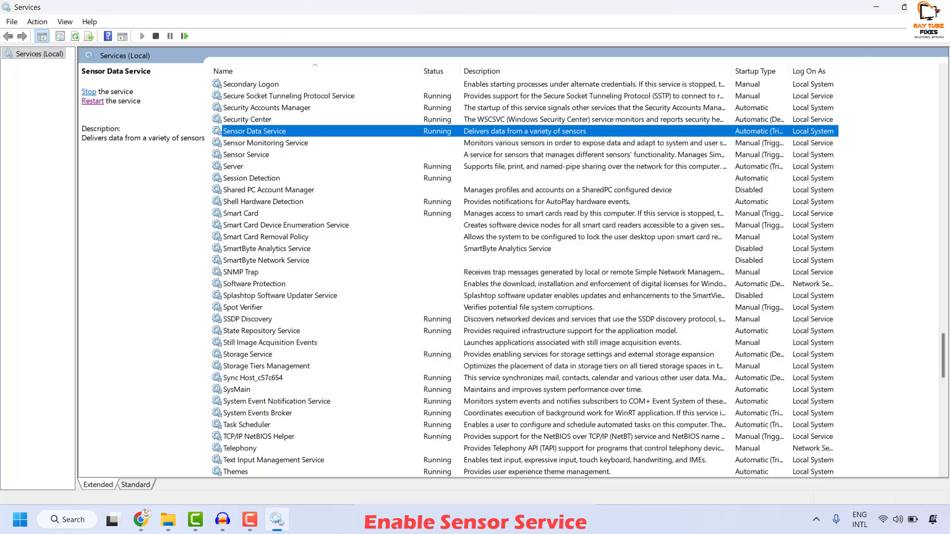
{"action": "left_click", "coordinate": [936, 7]}
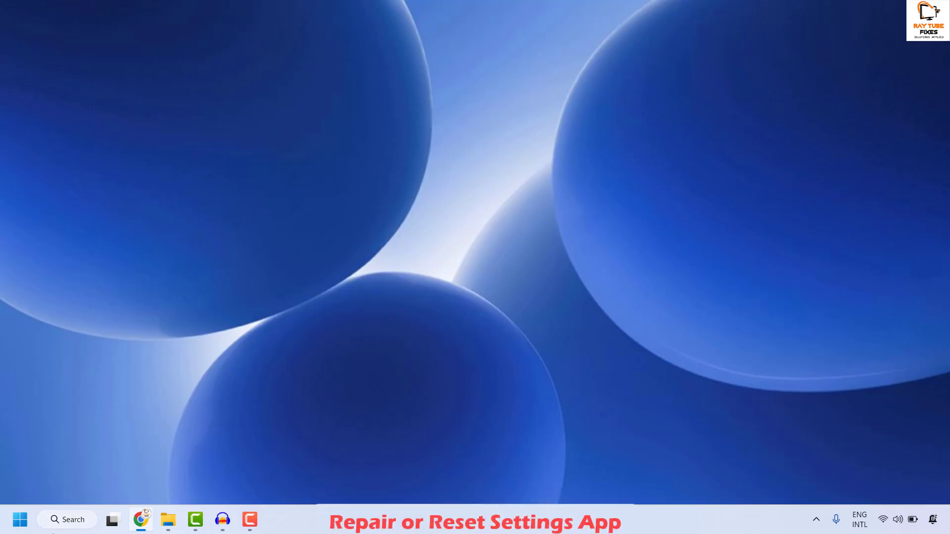
Search for 'settings' and open the Settings app's App settings page
{"action": "left_click", "coordinate": [75, 520]}
{"action": "type", "text": "settin"}
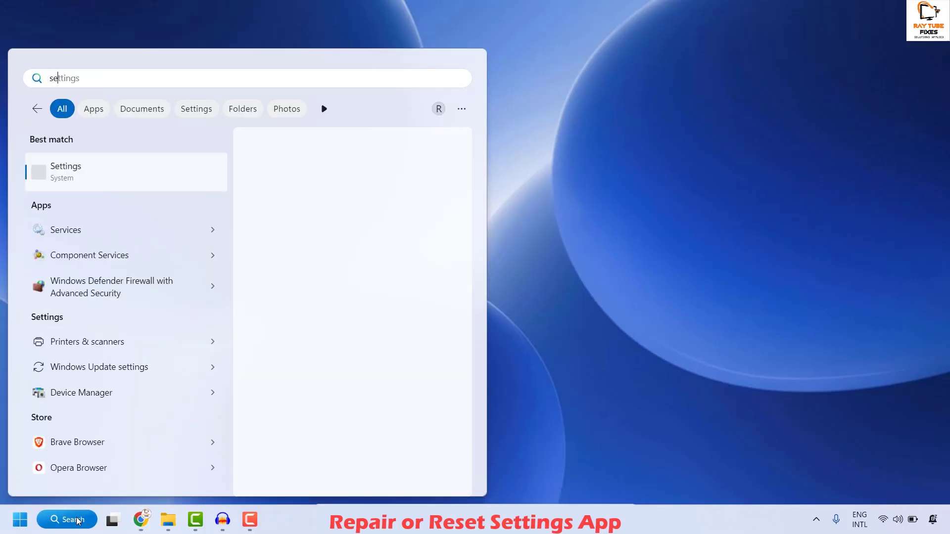
{"action": "type", "text": "gs"}
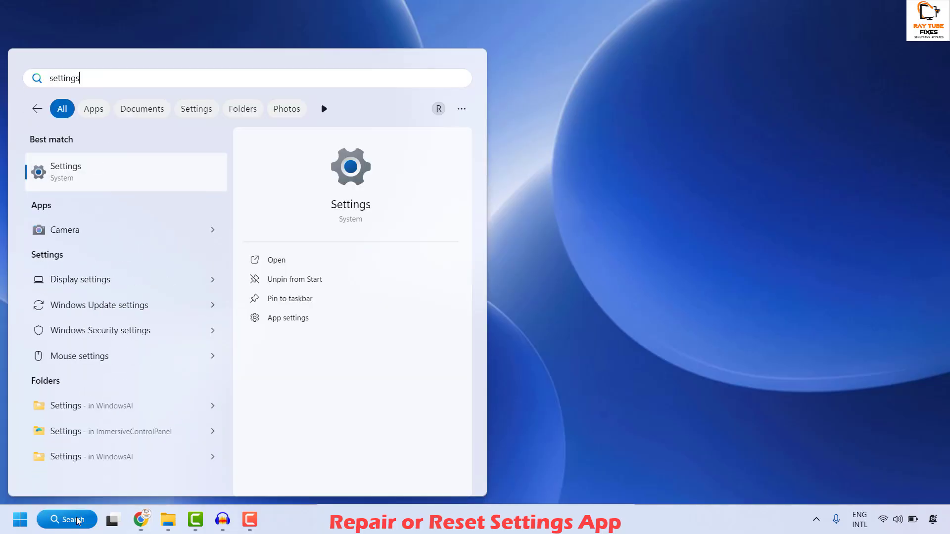
{"action": "right_click", "coordinate": [71, 174]}
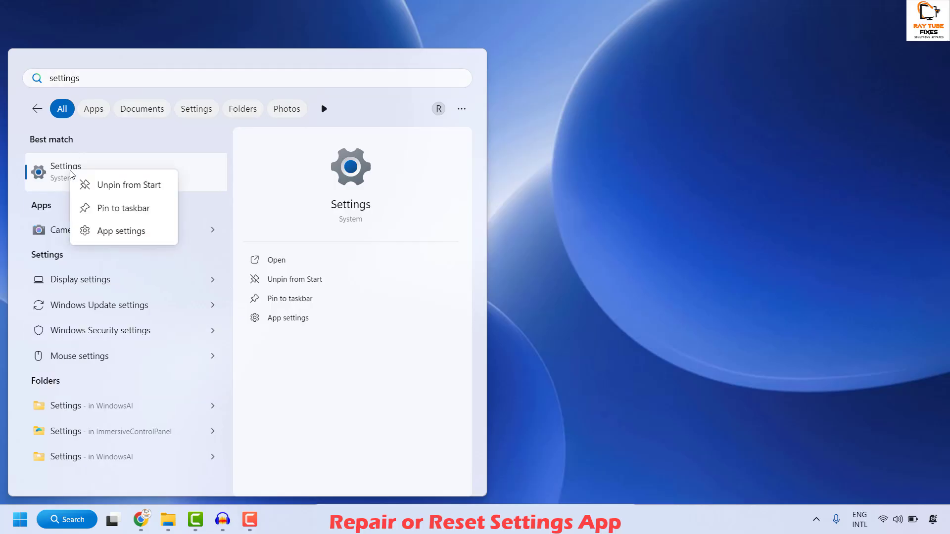
{"action": "left_click", "coordinate": [119, 233]}
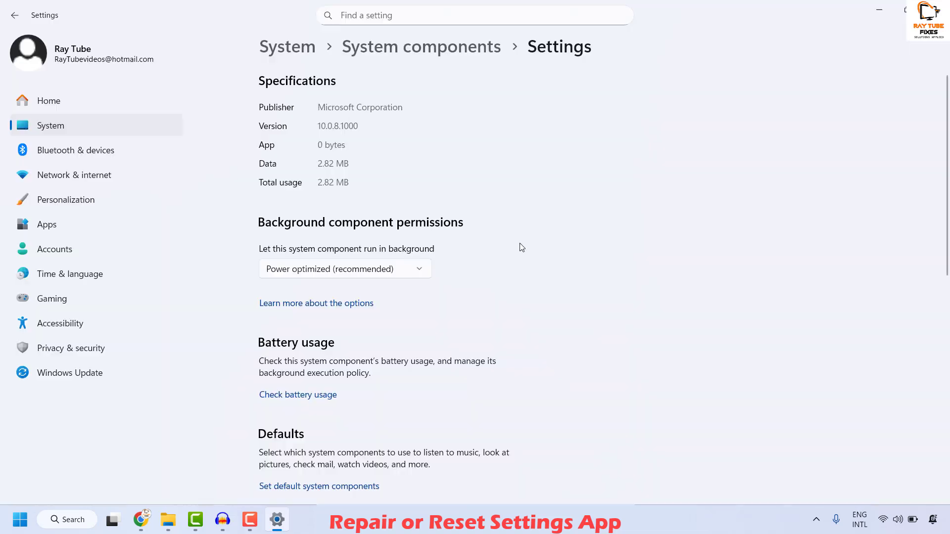
Repair the Settings app, then reset it and confirm the reset
{"action": "scroll", "coordinate": [522, 247], "scroll_direction": "down", "scroll_amount": 3}
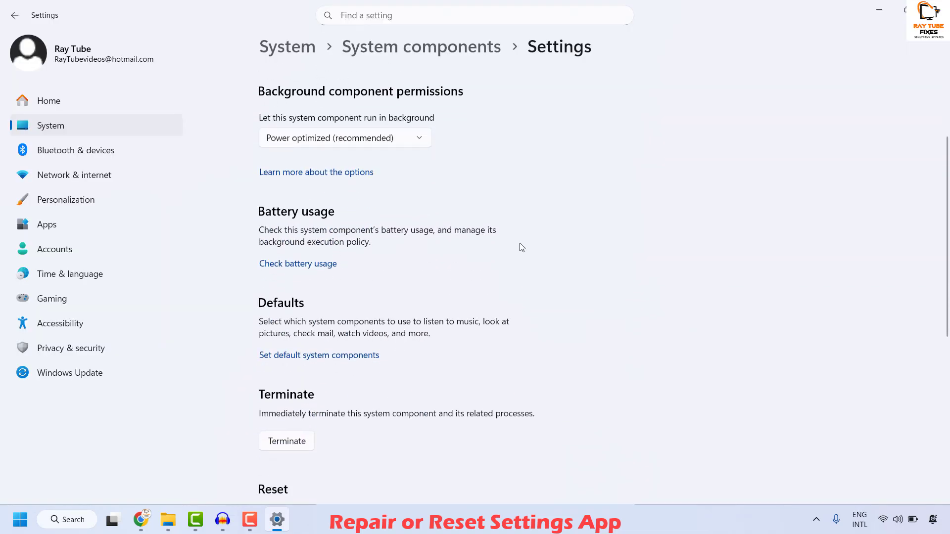
{"action": "scroll", "coordinate": [521, 248], "scroll_direction": "down", "scroll_amount": 6}
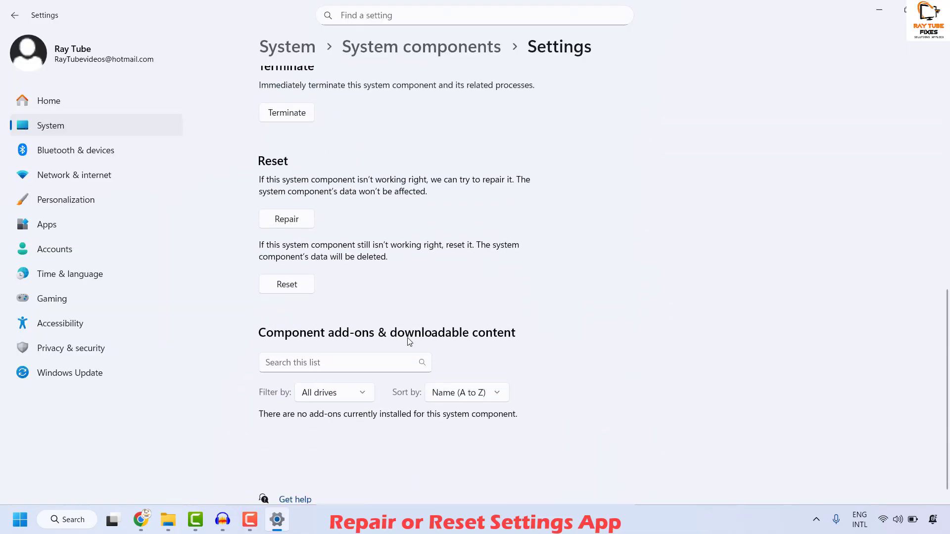
{"action": "left_click", "coordinate": [294, 221]}
{"action": "left_click", "coordinate": [289, 288]}
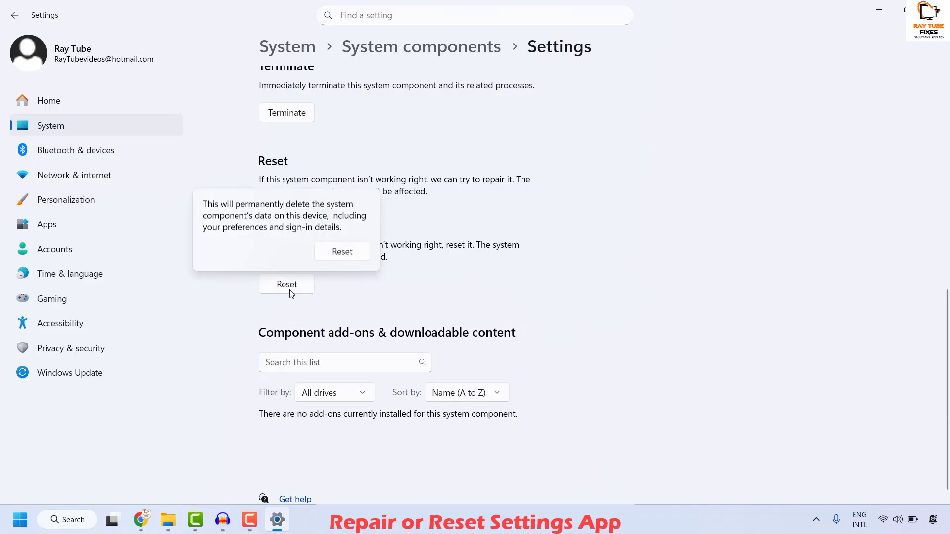
{"action": "left_click", "coordinate": [346, 253]}
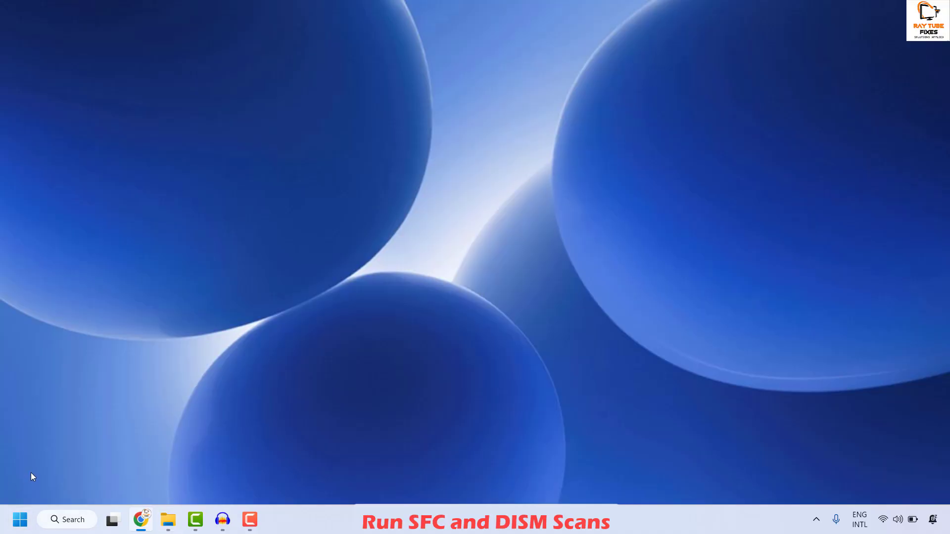
Launch Command Prompt as administrator and move its window higher on screen
{"action": "left_click", "coordinate": [69, 520]}
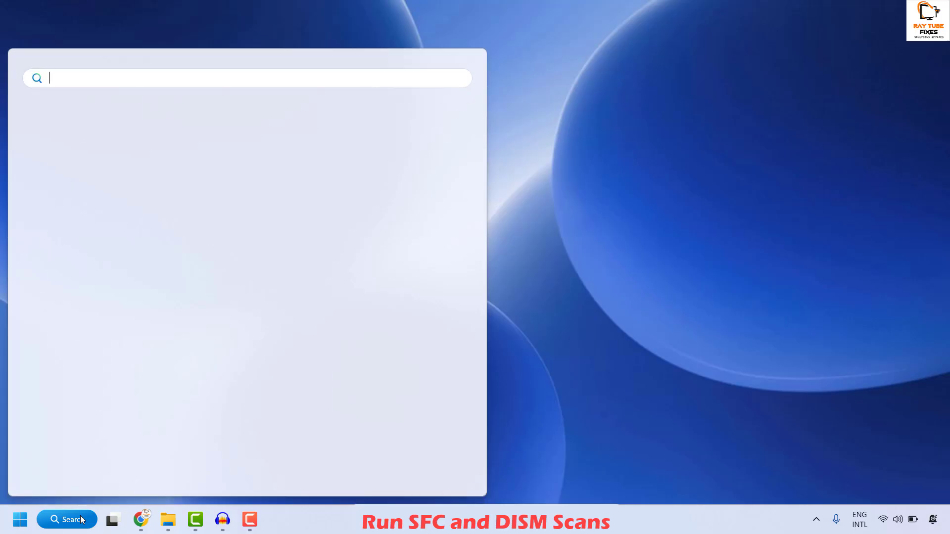
{"action": "type", "text": "command"}
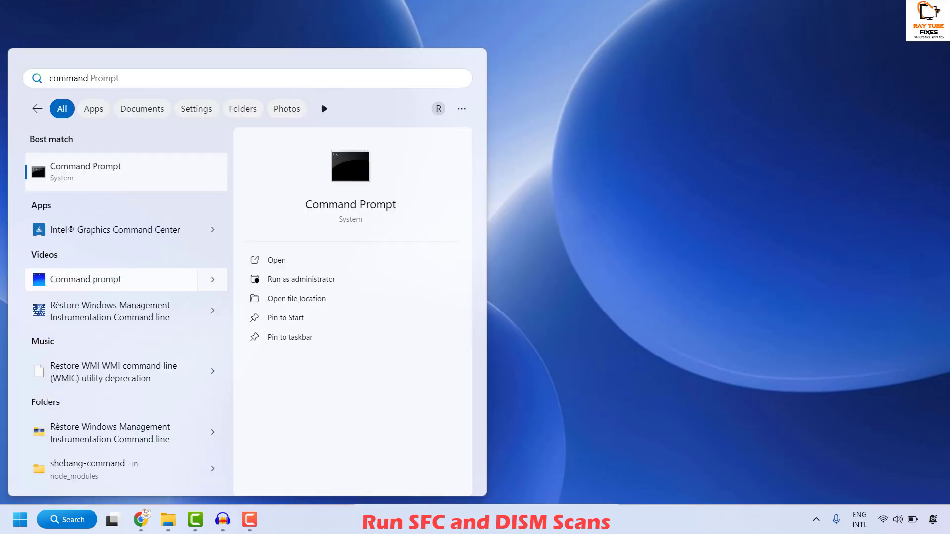
{"action": "right_click", "coordinate": [66, 175]}
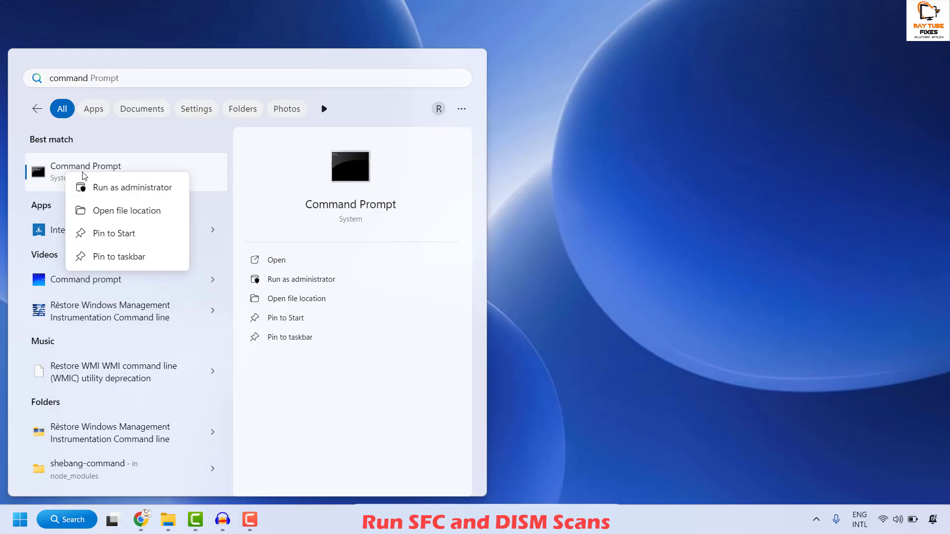
{"action": "left_click", "coordinate": [128, 186]}
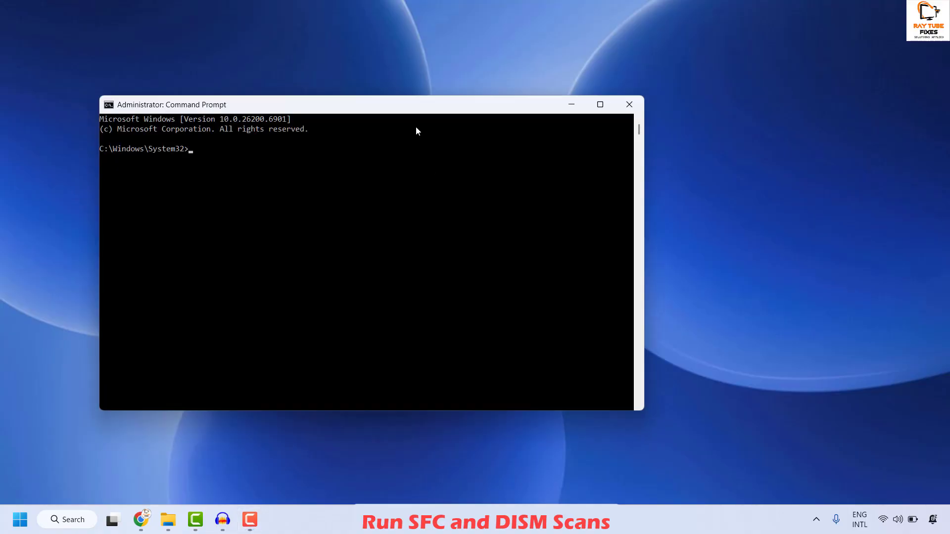
{"action": "left_click_drag", "start_coordinate": [417, 109], "coordinate": [536, 87]}
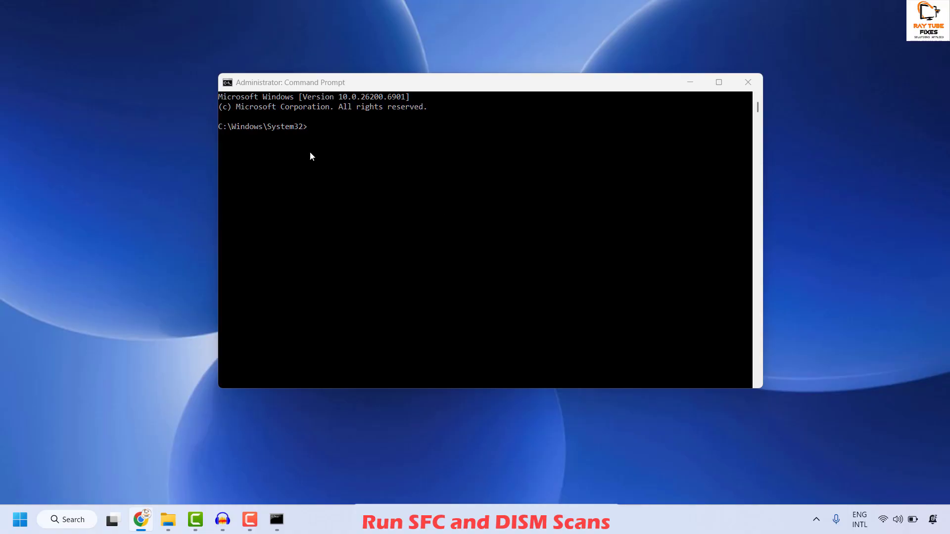
{"action": "left_click", "coordinate": [313, 127]}
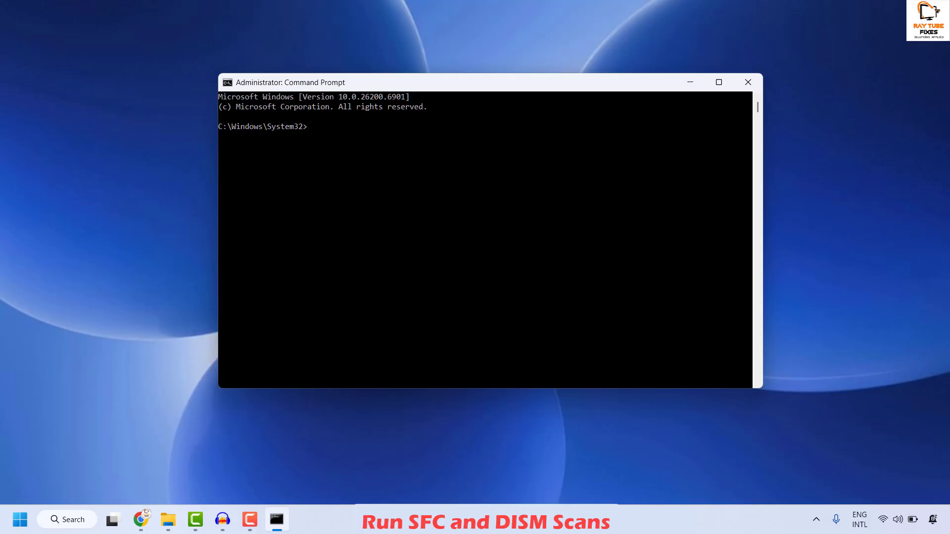
Paste the DISM /Online /Cleanup-Image /RestoreHealth command, add the missing D, then close Command Prompt
{"action": "key", "text": "alt+Tab"}
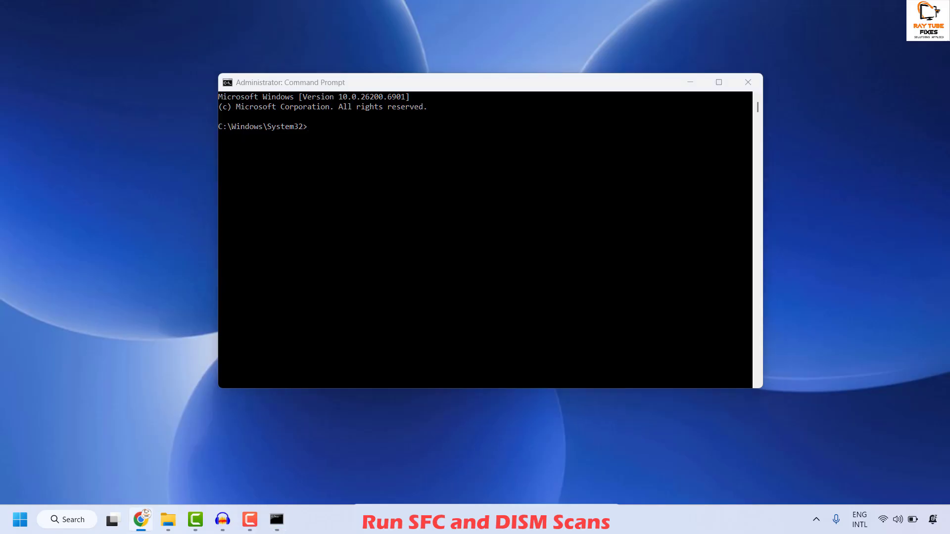
{"action": "key", "text": "alt+Tab"}
{"action": "type", "text": "ISM /Online /Cleanup-Image /RestoreHealth"}
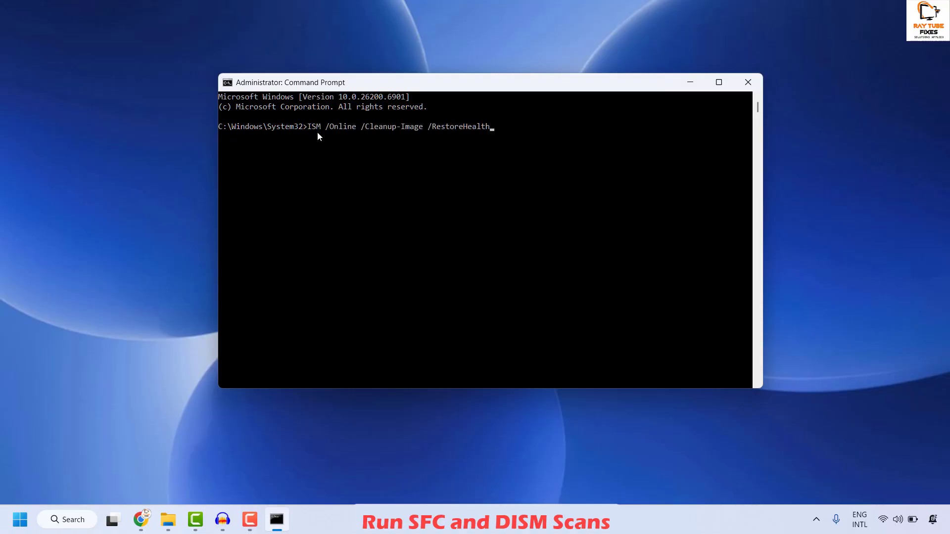
{"action": "key", "text": "Home"}
{"action": "type", "text": "D"}
{"action": "key", "text": "End"}
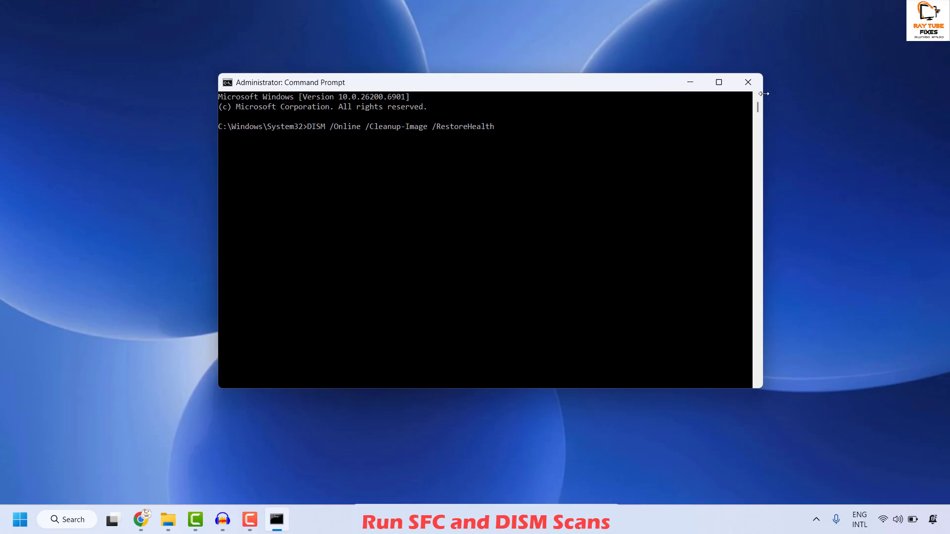
{"action": "left_click", "coordinate": [743, 88]}
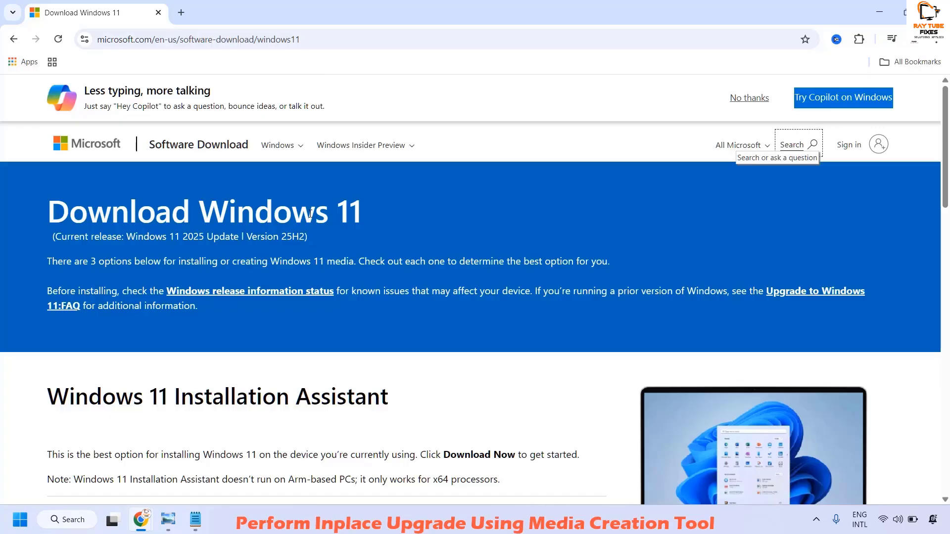
Download MediaCreationTool.exe from the Create Windows 11 Installation Media section and open it
{"action": "scroll", "coordinate": [311, 214], "scroll_direction": "down", "scroll_amount": 5}
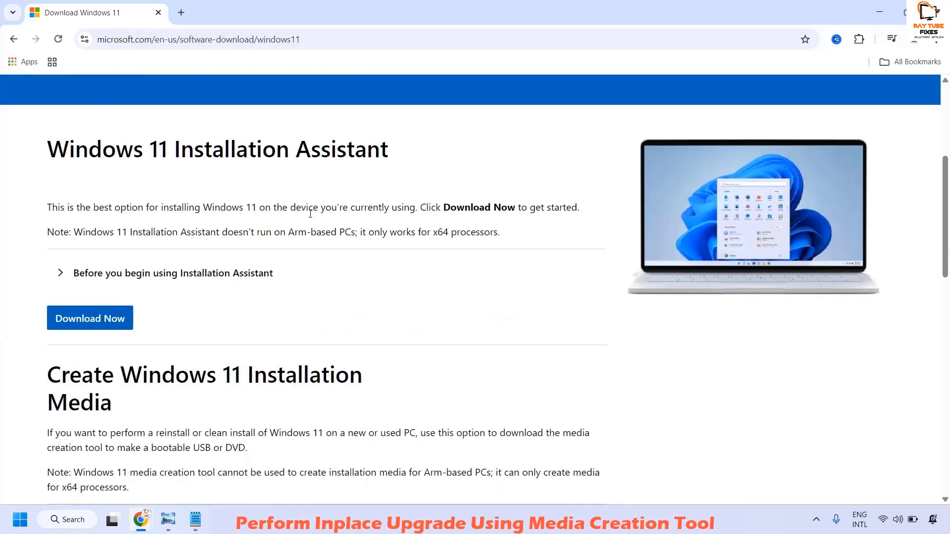
{"action": "scroll", "coordinate": [311, 214], "scroll_direction": "down", "scroll_amount": 1}
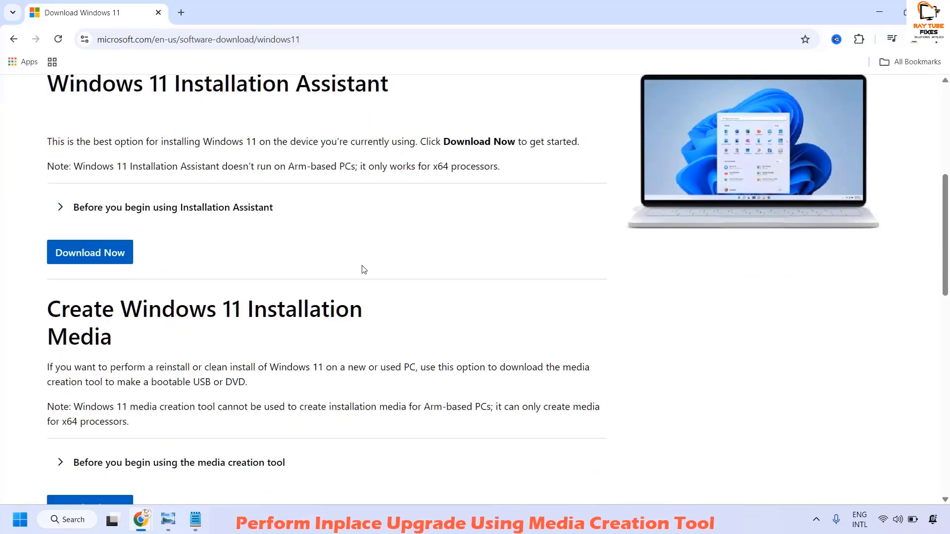
{"action": "scroll", "coordinate": [363, 269], "scroll_direction": "down", "scroll_amount": 4}
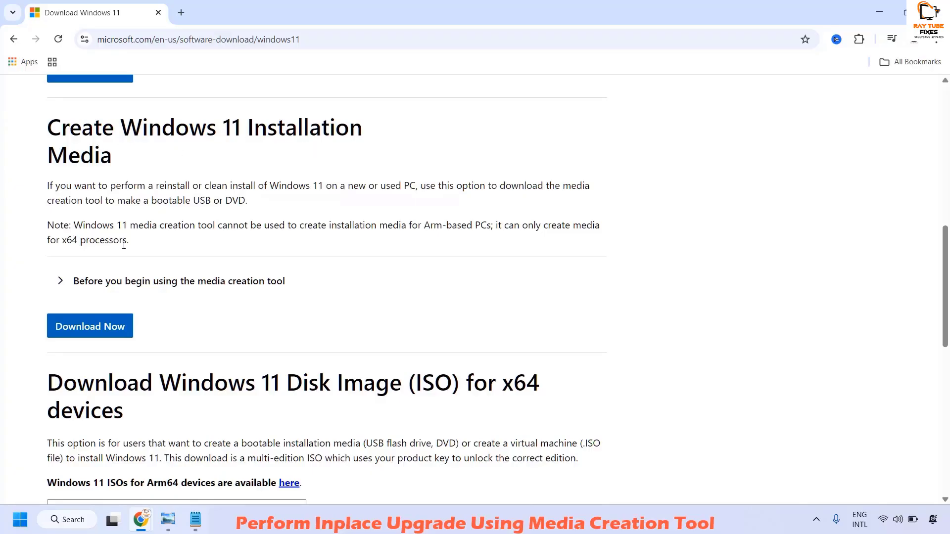
{"action": "left_click", "coordinate": [101, 328]}
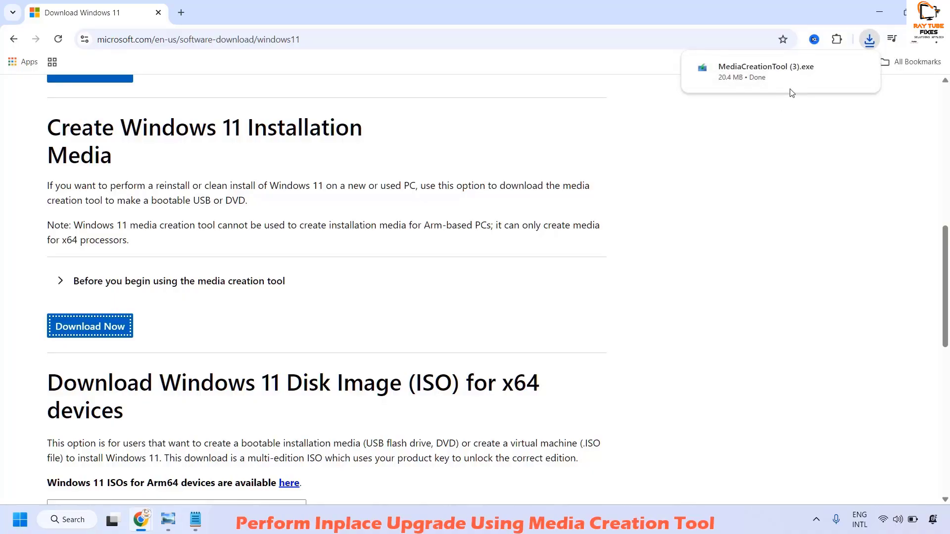
{"action": "mouse_move", "coordinate": [791, 81]}
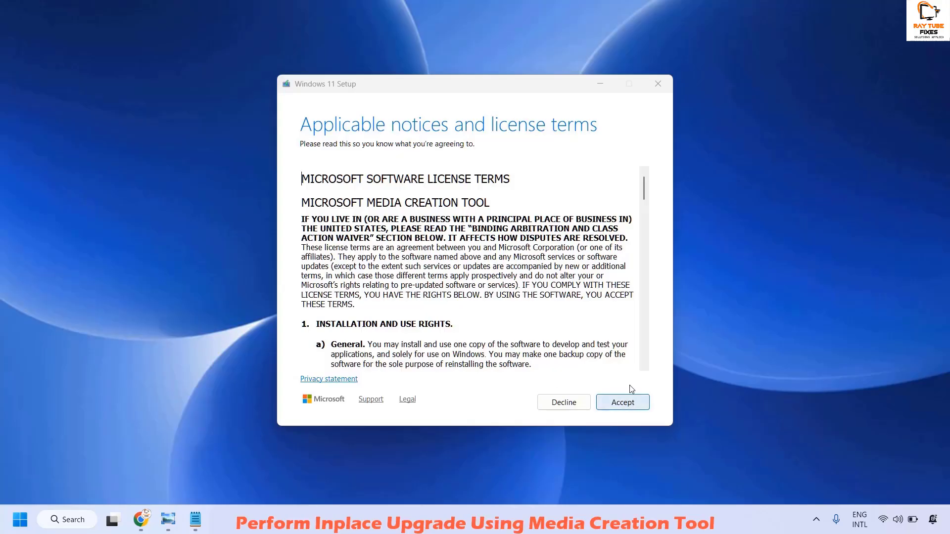
Accept the Windows 11 Setup license terms
{"action": "left_click", "coordinate": [641, 402]}
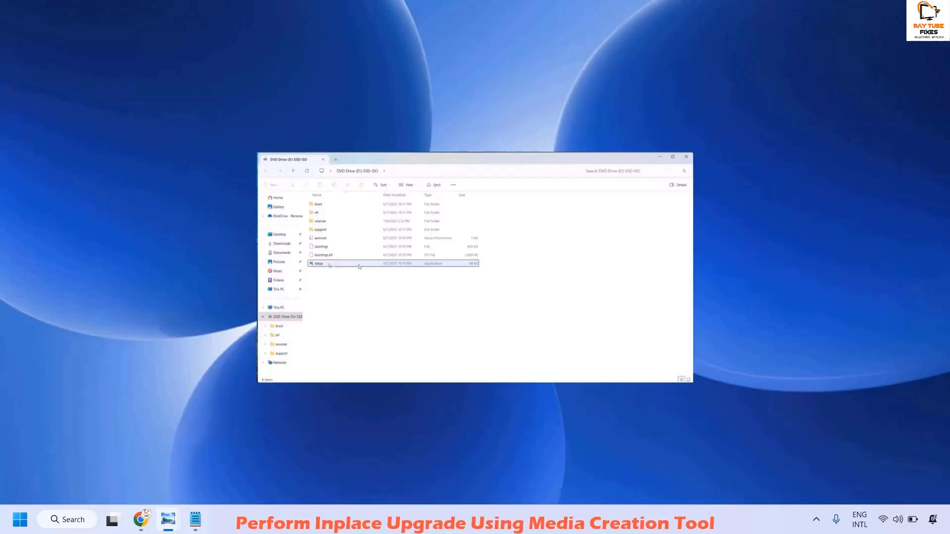
Run setup from the mounted ESD-ISO drive and let it get updates
{"action": "double_click", "coordinate": [359, 265]}
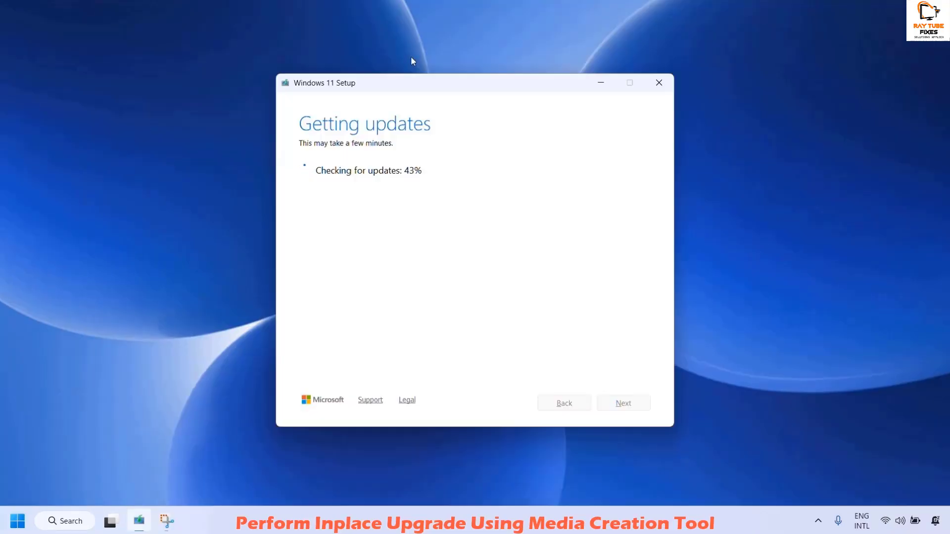
{"action": "left_click", "coordinate": [409, 25]}
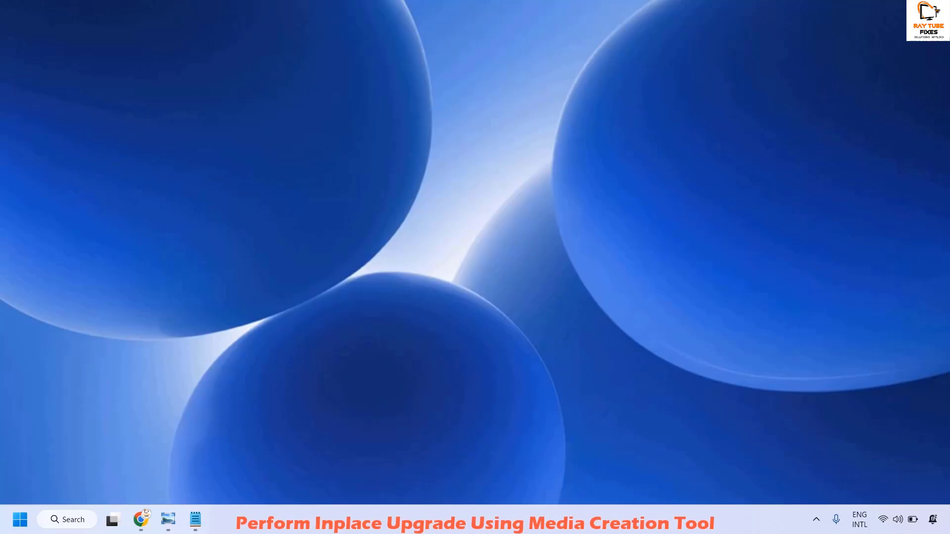
Open Settings from the Start right-click menu and check for updates in Windows Update
{"action": "right_click", "coordinate": [16, 522]}
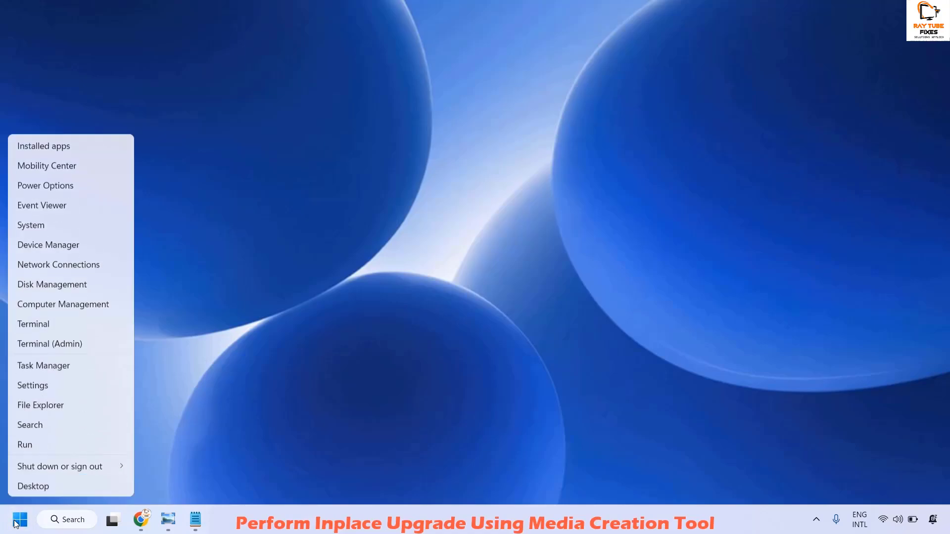
{"action": "left_click", "coordinate": [55, 389]}
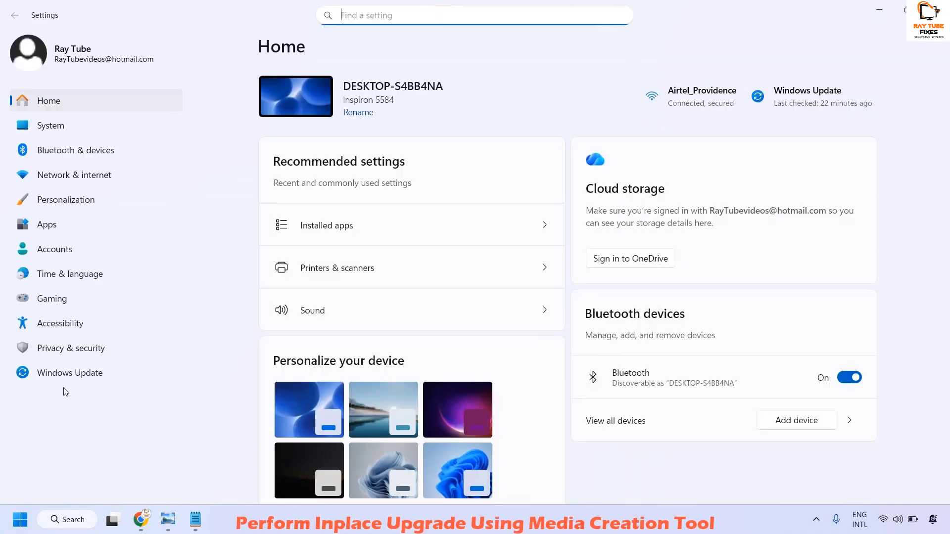
{"action": "left_click", "coordinate": [68, 378]}
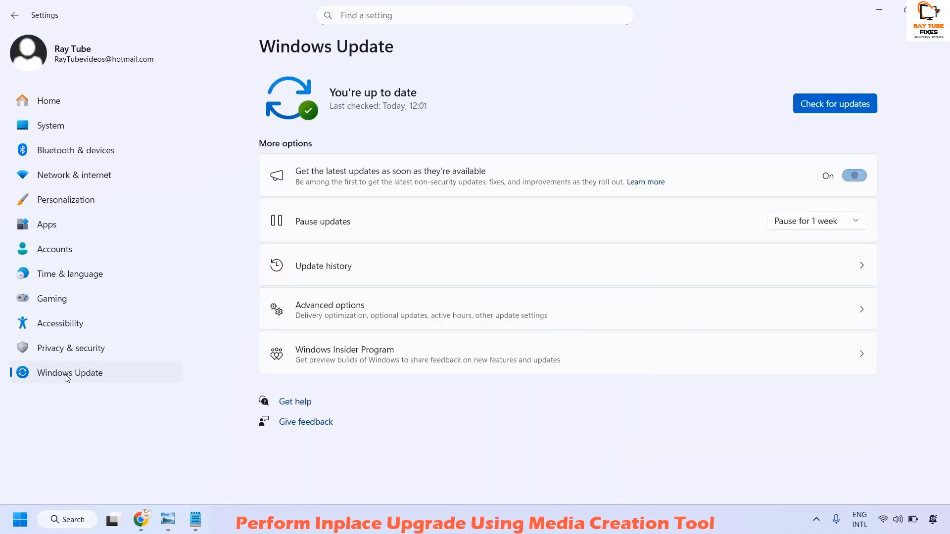
{"action": "left_click", "coordinate": [832, 101]}
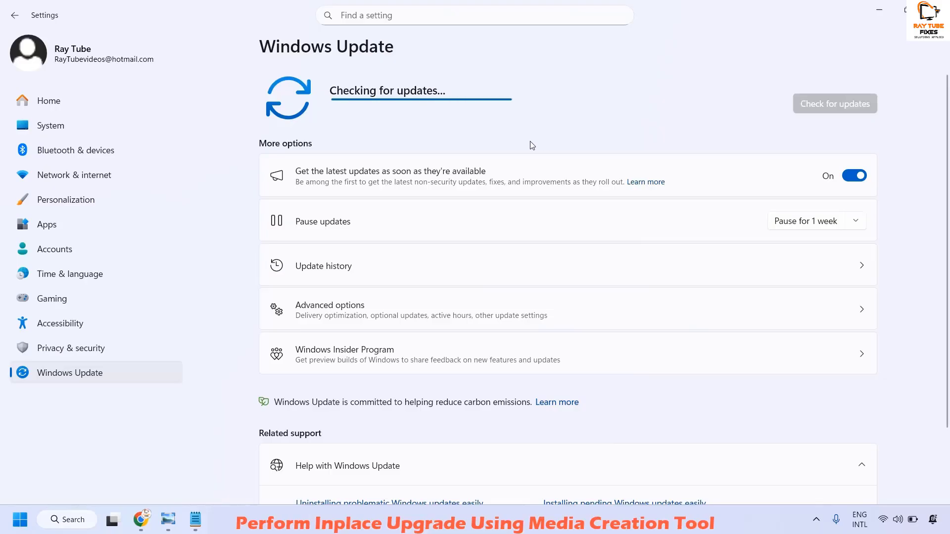